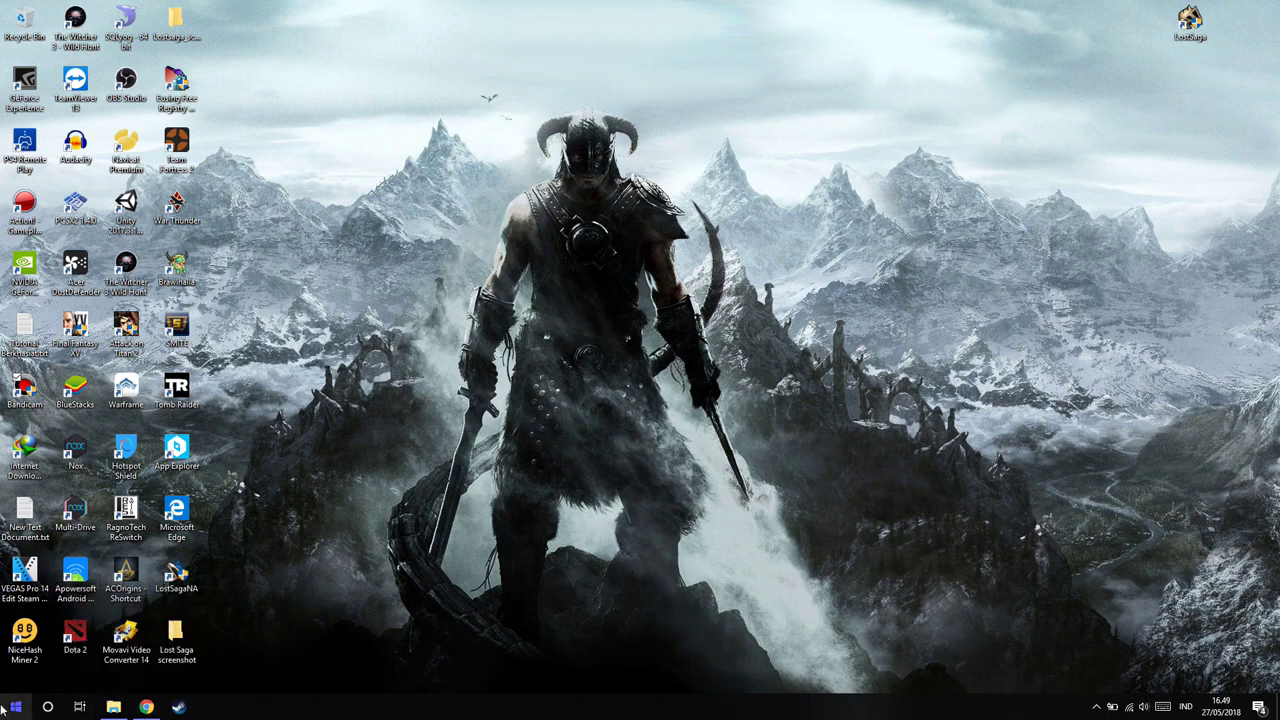
# Step: Switch to Chrome and open the second imgur hair comparison link in the last post of the Tomb Raider asset conversion thread
pyautogui.click(146, 707)
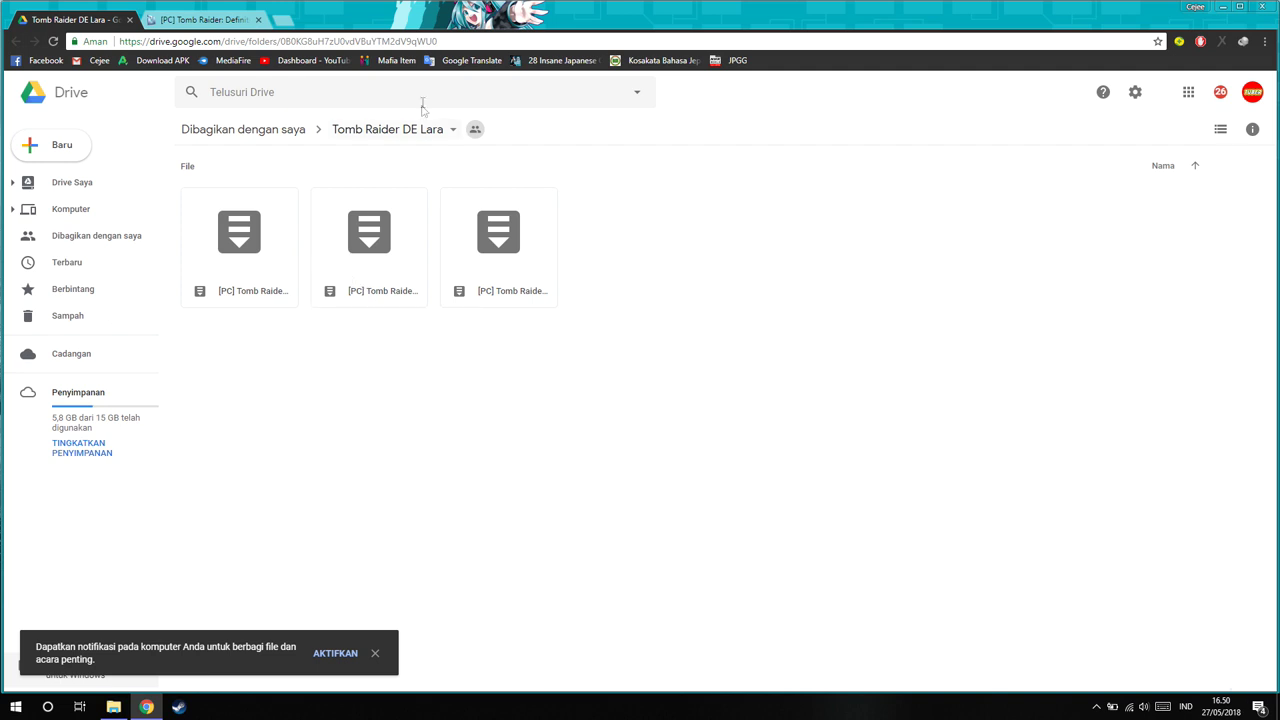
pyautogui.click(180, 20)
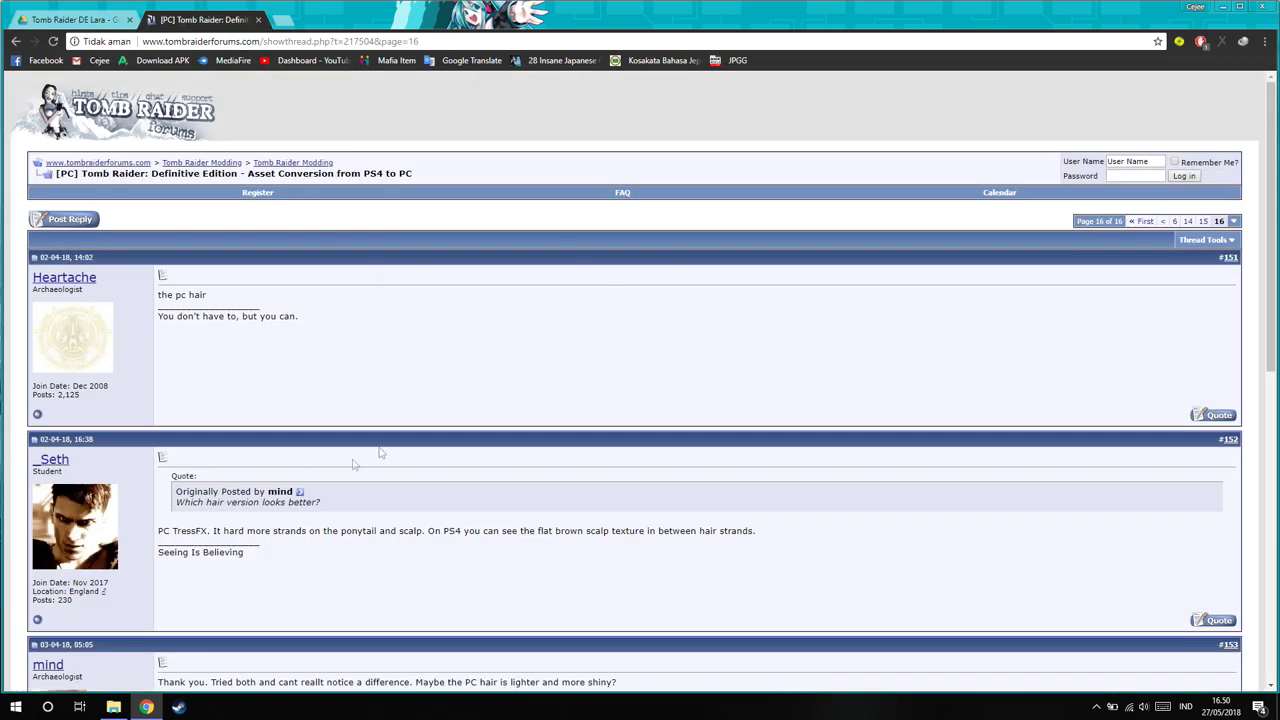
pyautogui.scroll(-3, 437, 411)
pyautogui.scroll(-10, 437, 411)
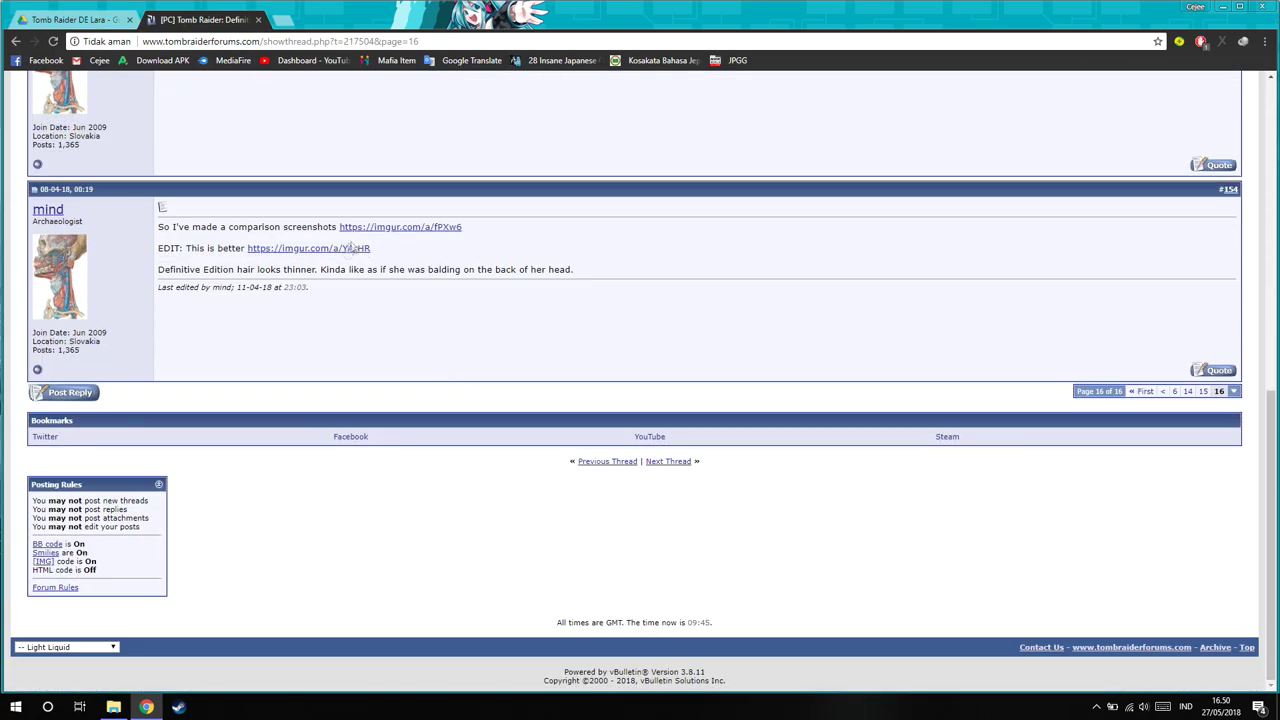
pyautogui.click(345, 232)
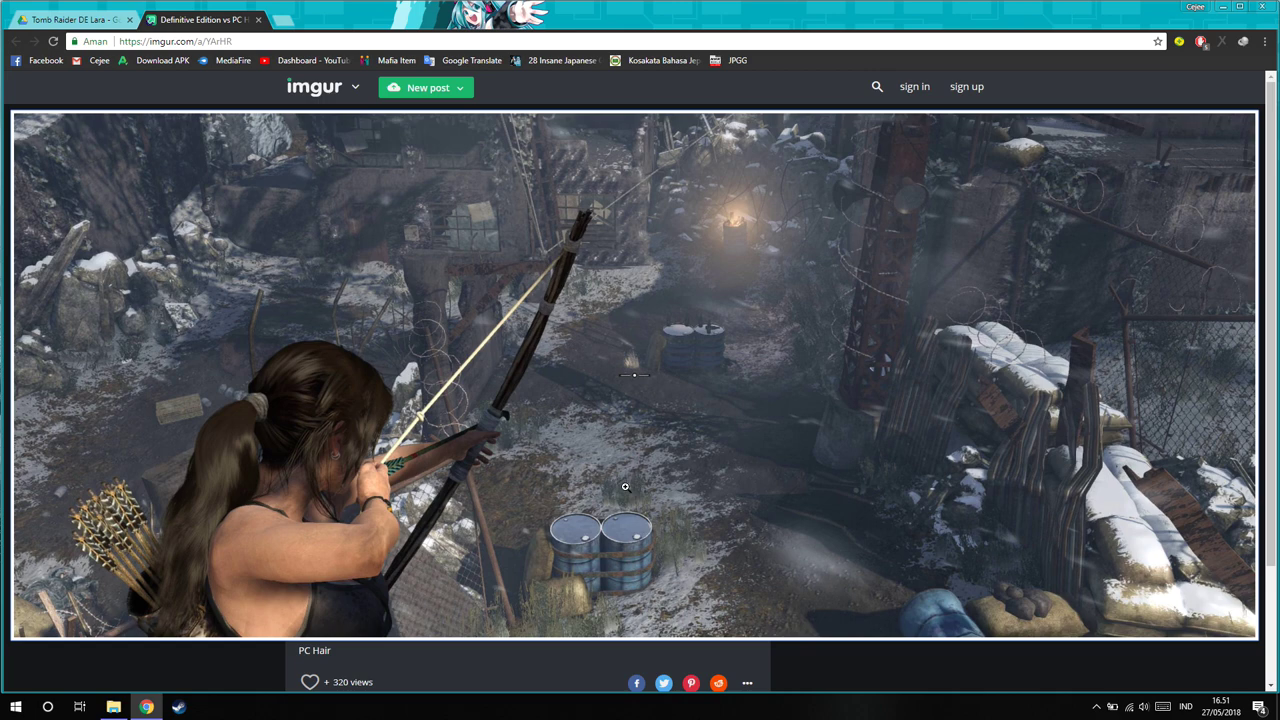
# Step: Open the Compressed folder inside Downloads in File Explorer and check the shared Tomb Raider DE Lara folder on Google Drive
pyautogui.click(113, 707)
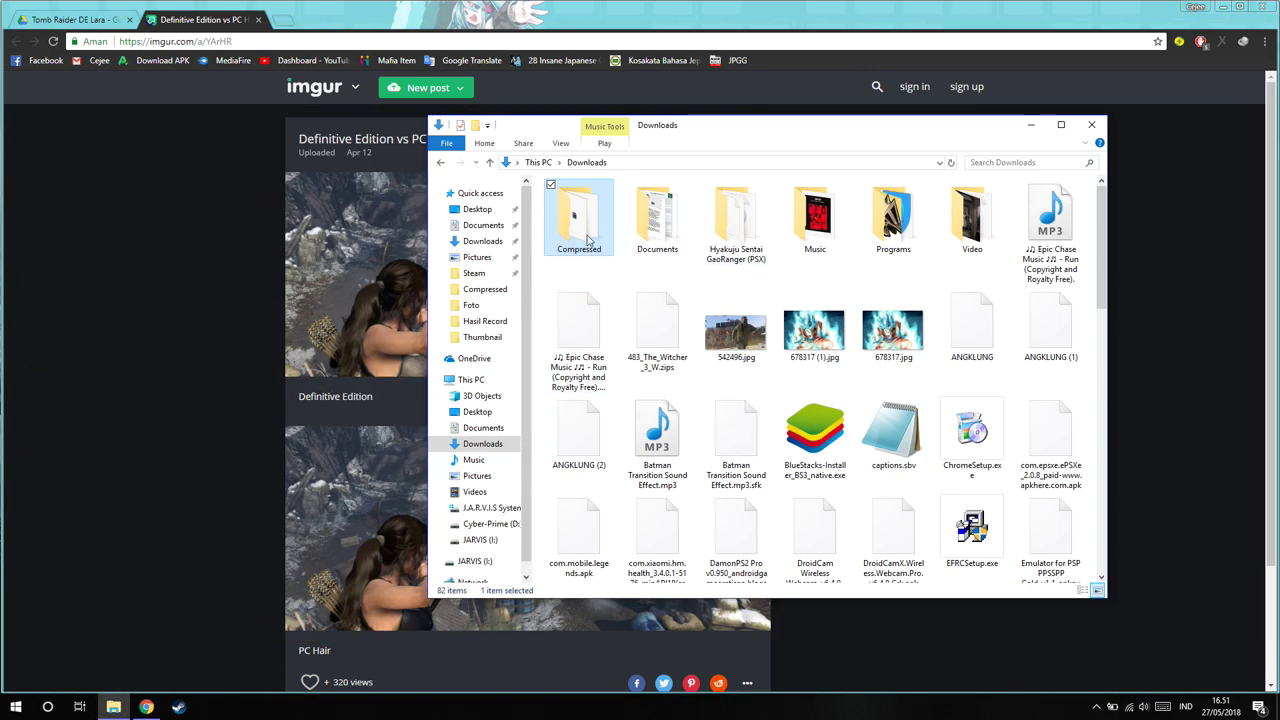
pyautogui.doubleClick(588, 240)
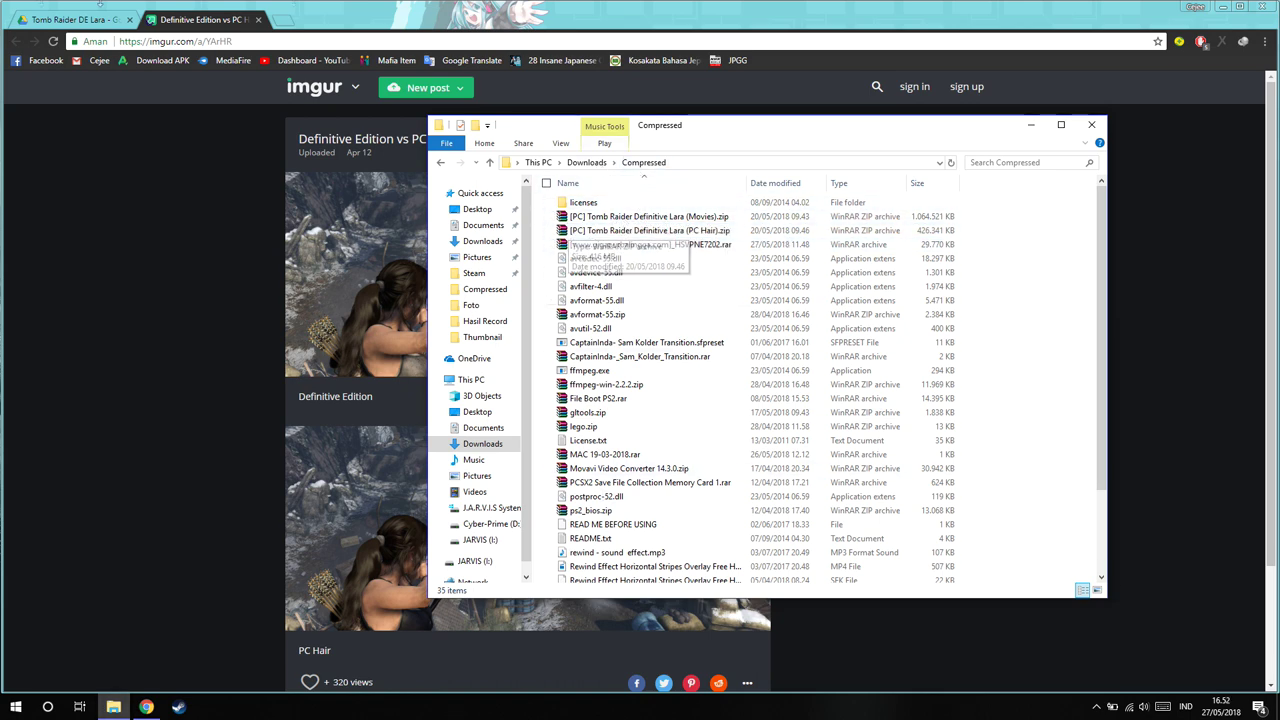
pyautogui.click(63, 18)
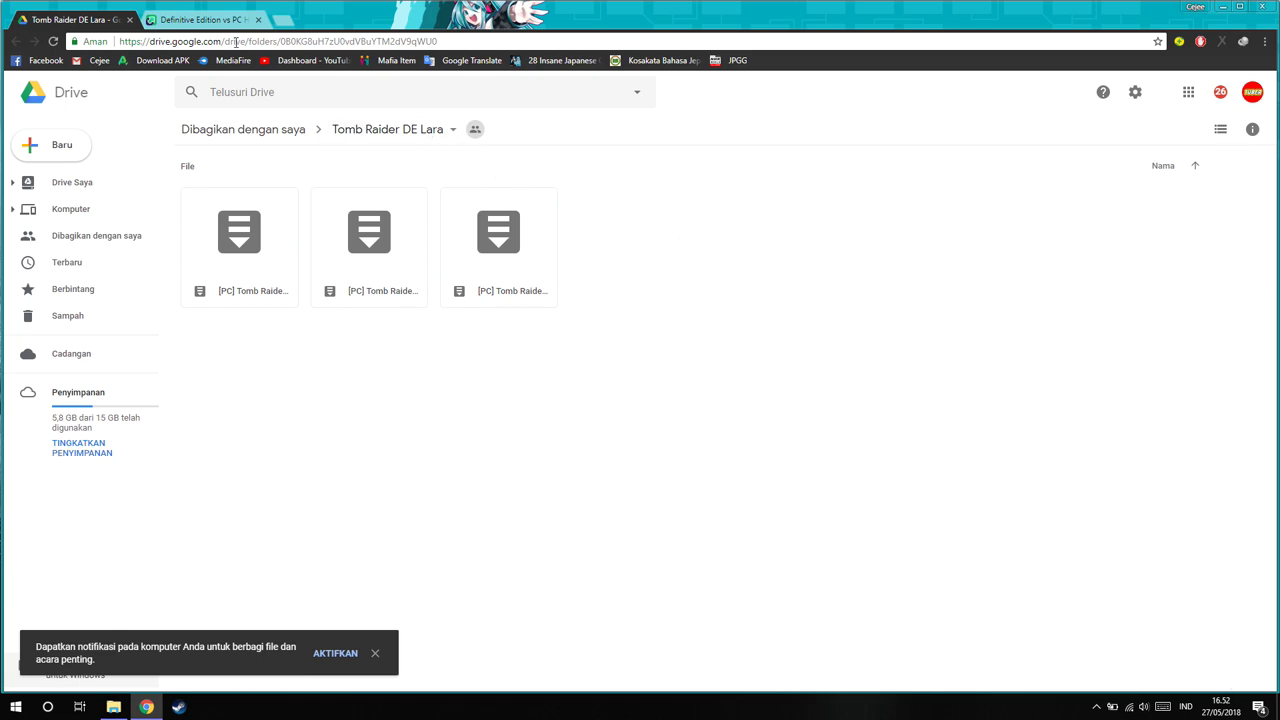
pyautogui.click(207, 24)
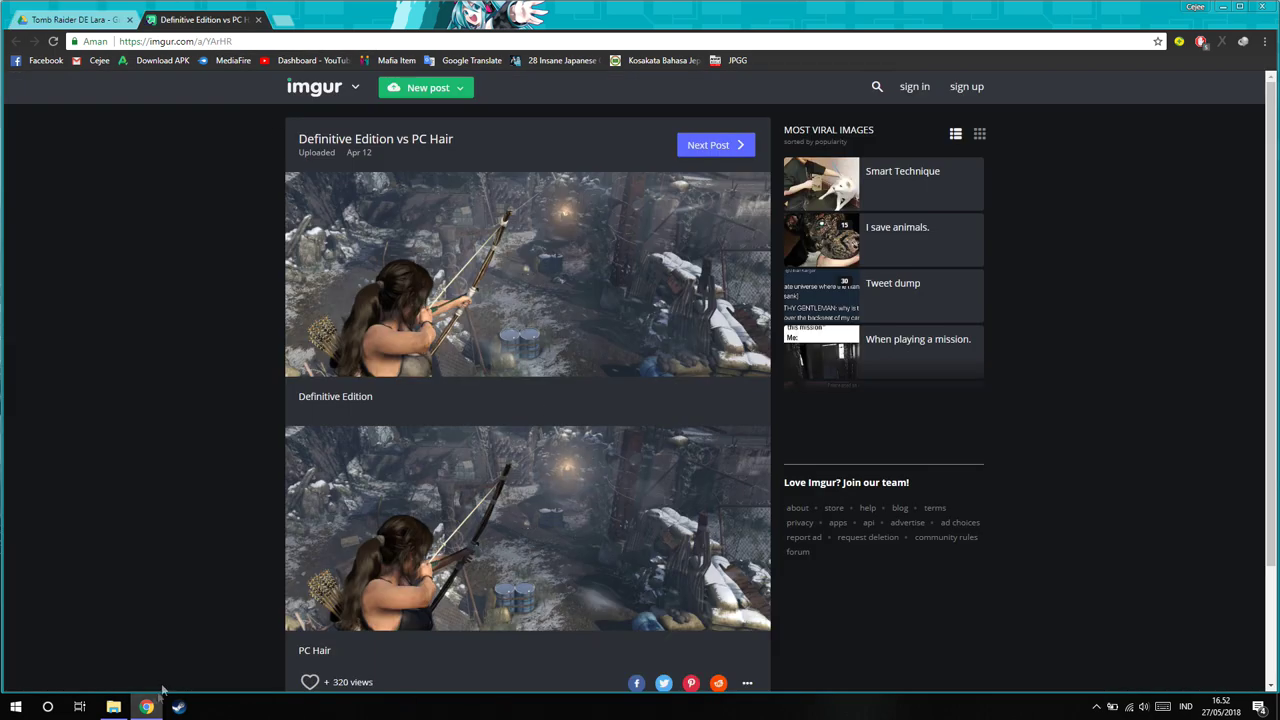
# Step: Return to File Explorer and open the archive [PC] Tomb Raider Definitive Lara (PC Hair).zip, dismissing the WinRAR trial notice
pyautogui.click(114, 706)
pyautogui.doubleClick(740, 231)
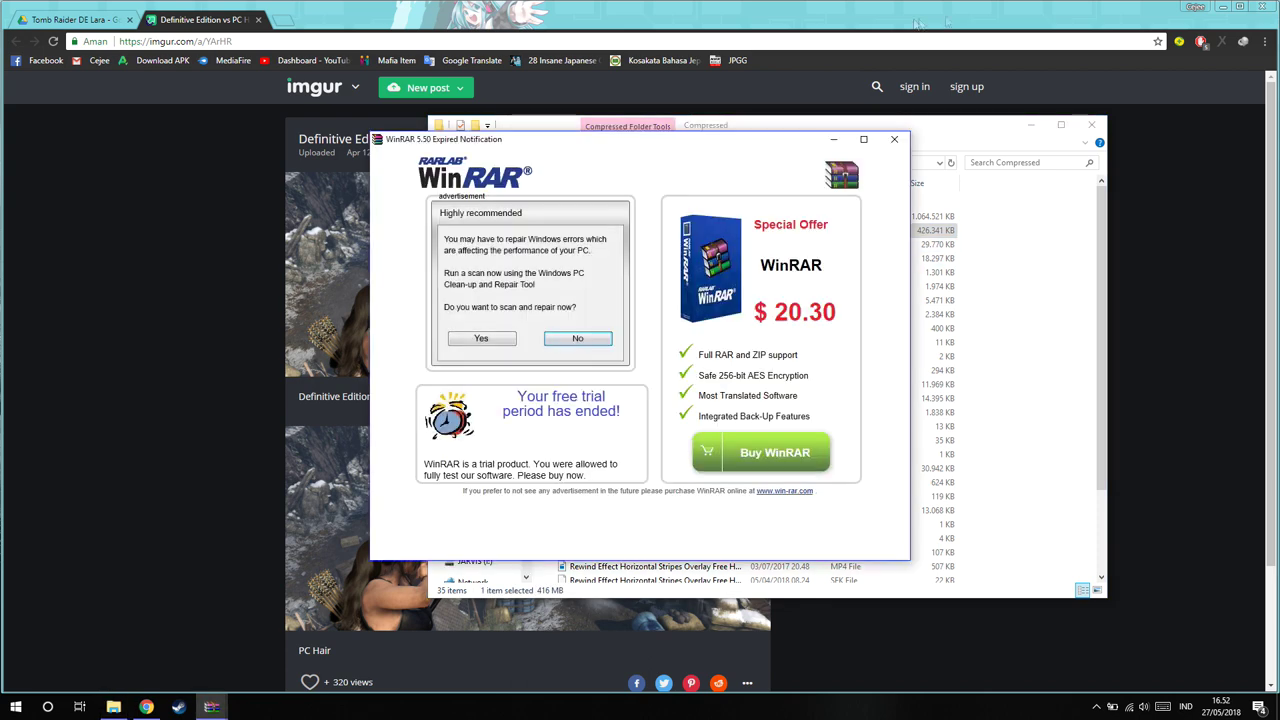
pyautogui.click(893, 141)
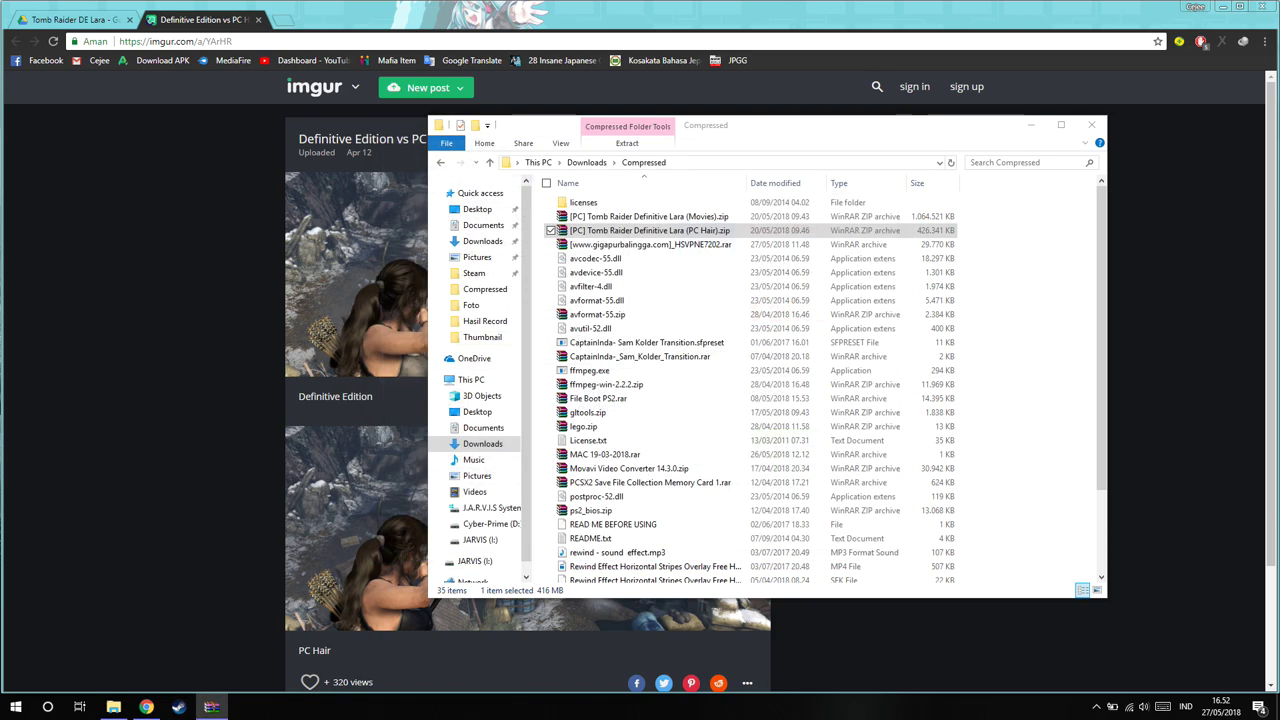
pyautogui.doubleClick(650, 230)
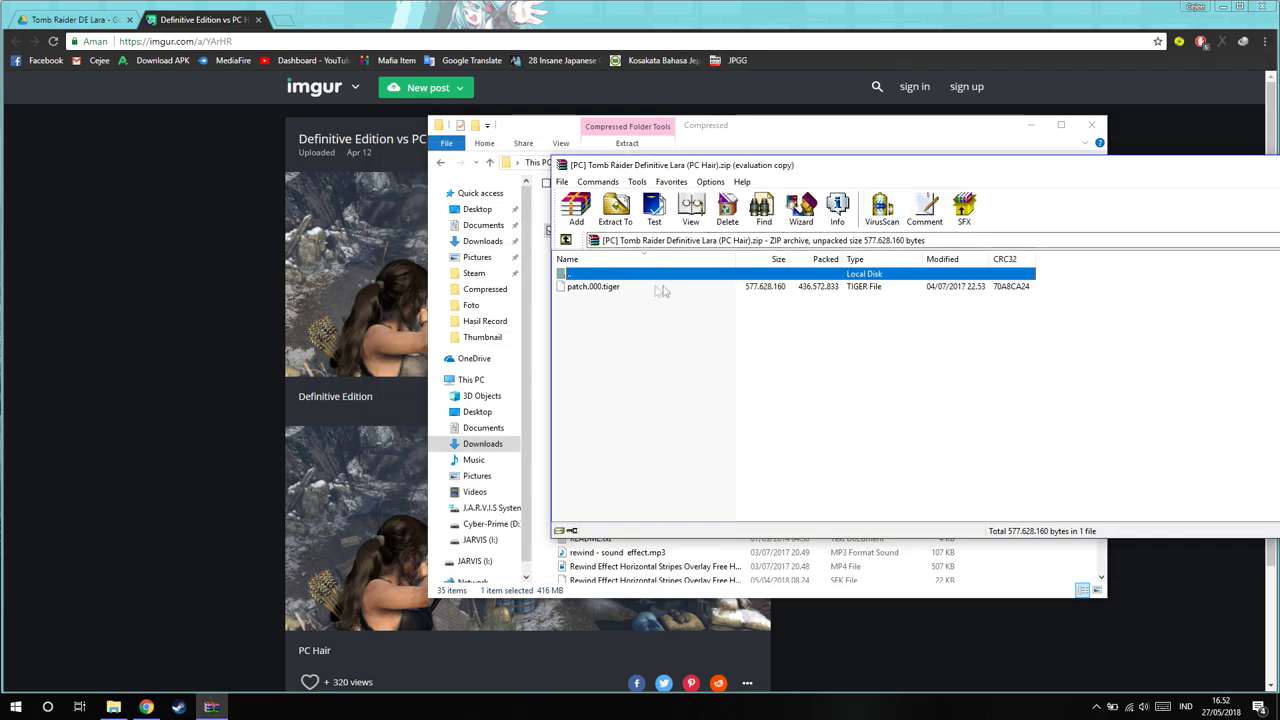
pyautogui.press('Escape')
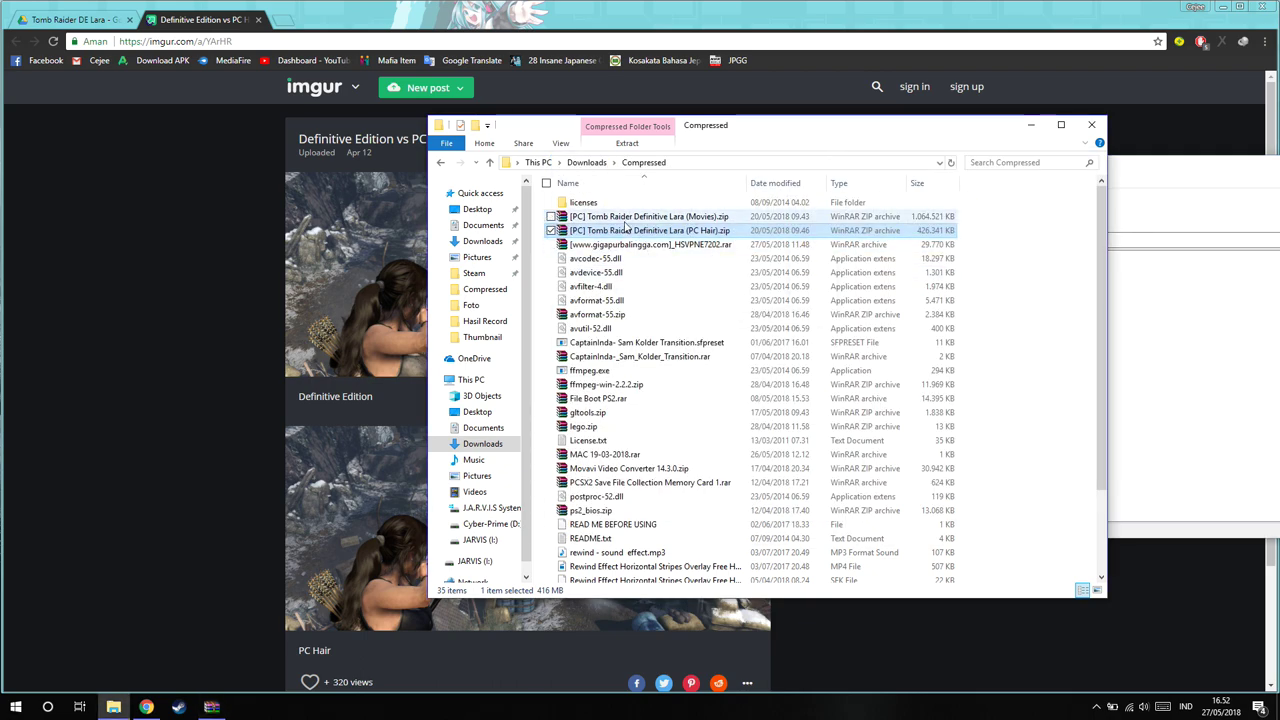
# Step: Open the archive [PC] Tomb Raider Definitive Lara (Movies).zip as well, and select patch.000.tiger in the PC Hair archive
pyautogui.doubleClick(625, 218)
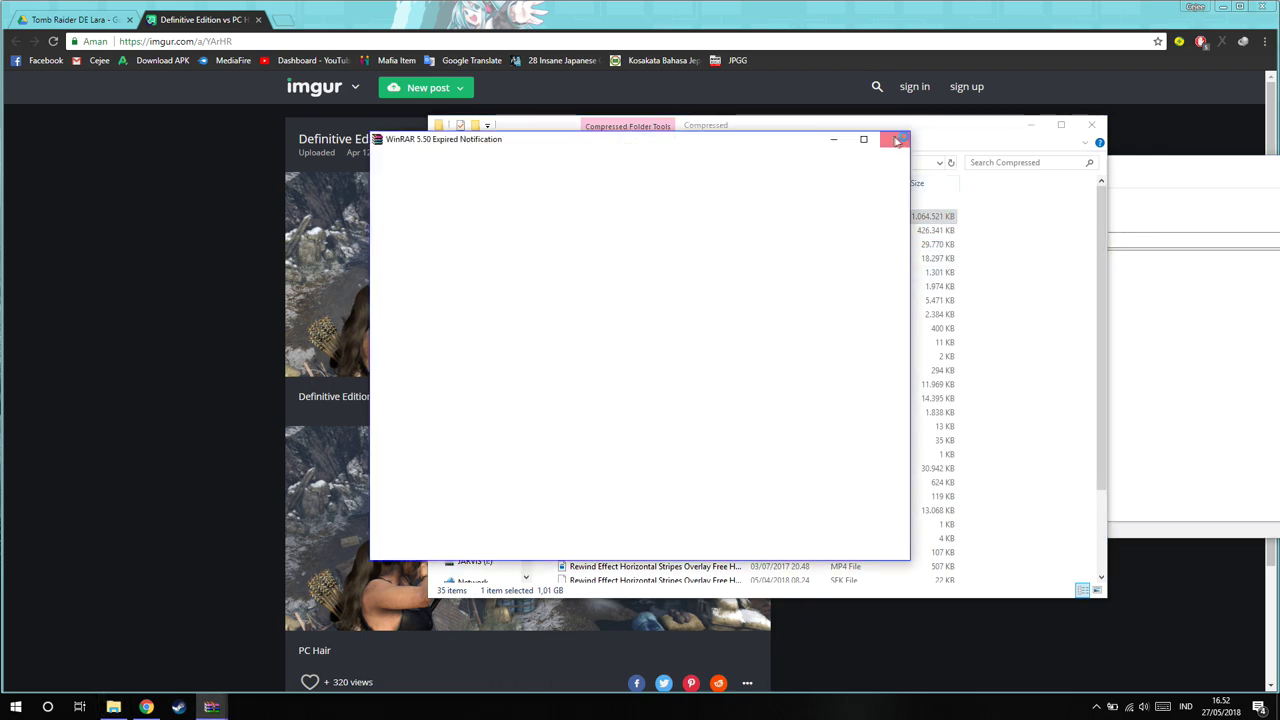
pyautogui.click(896, 140)
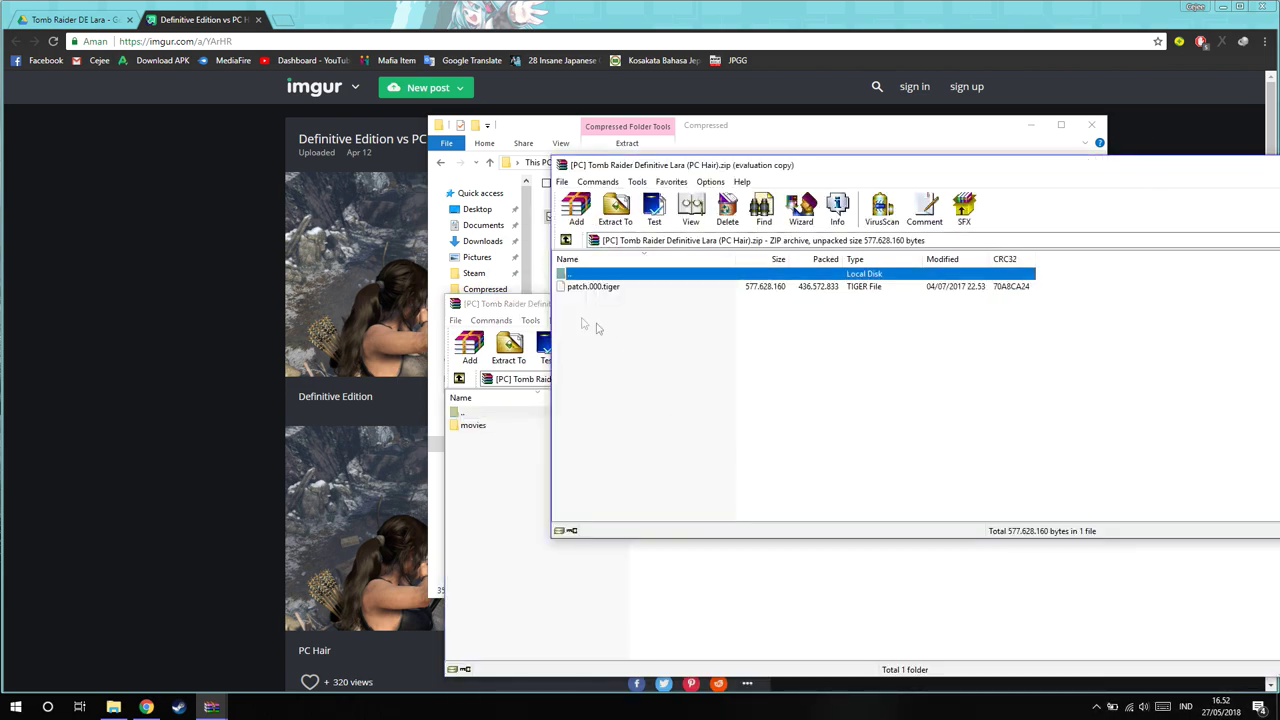
pyautogui.click(616, 288)
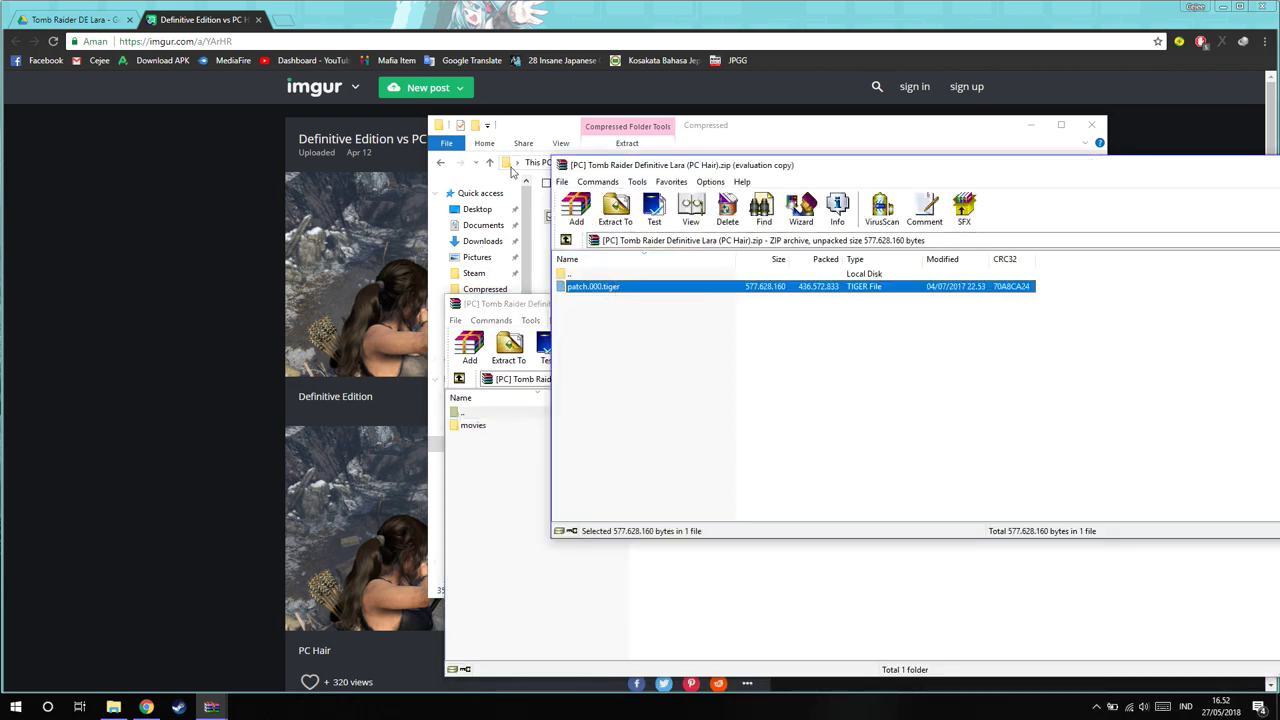
# Step: Open the game's installation folder D:\Game\Steam\steamapps\common\Tomb Raider in File Explorer
pyautogui.click(540, 128)
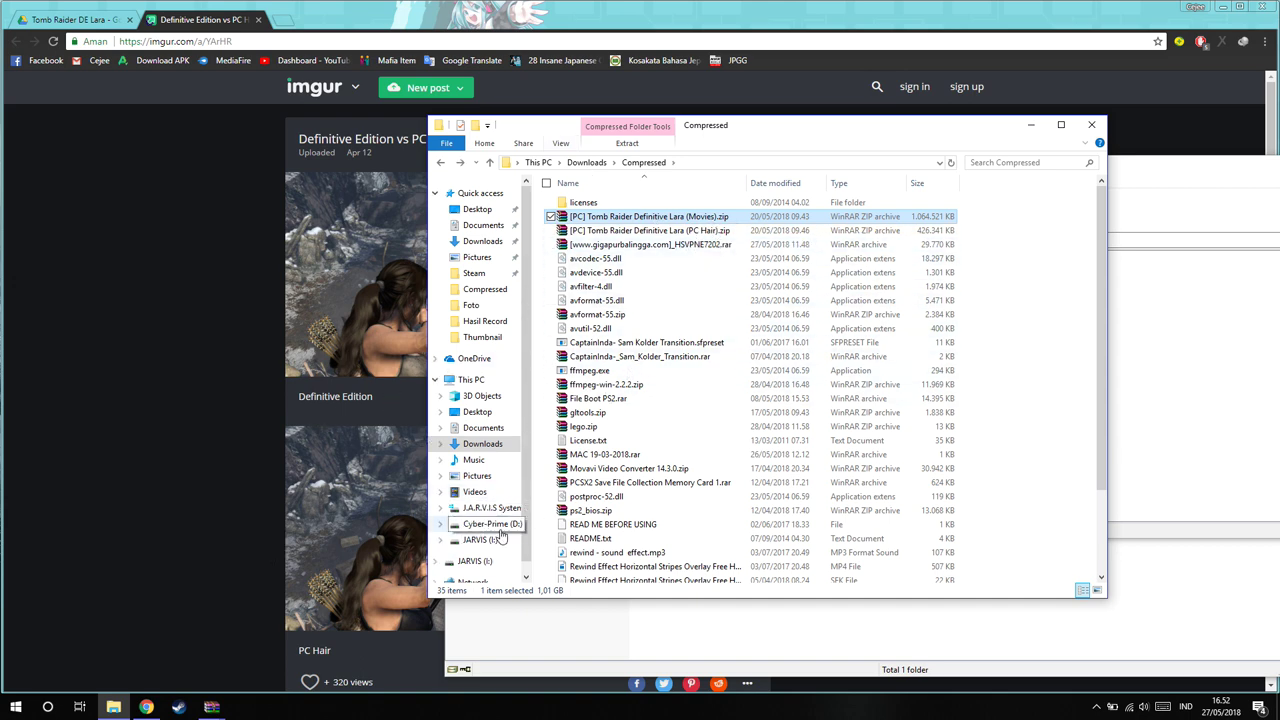
pyautogui.press('Return')
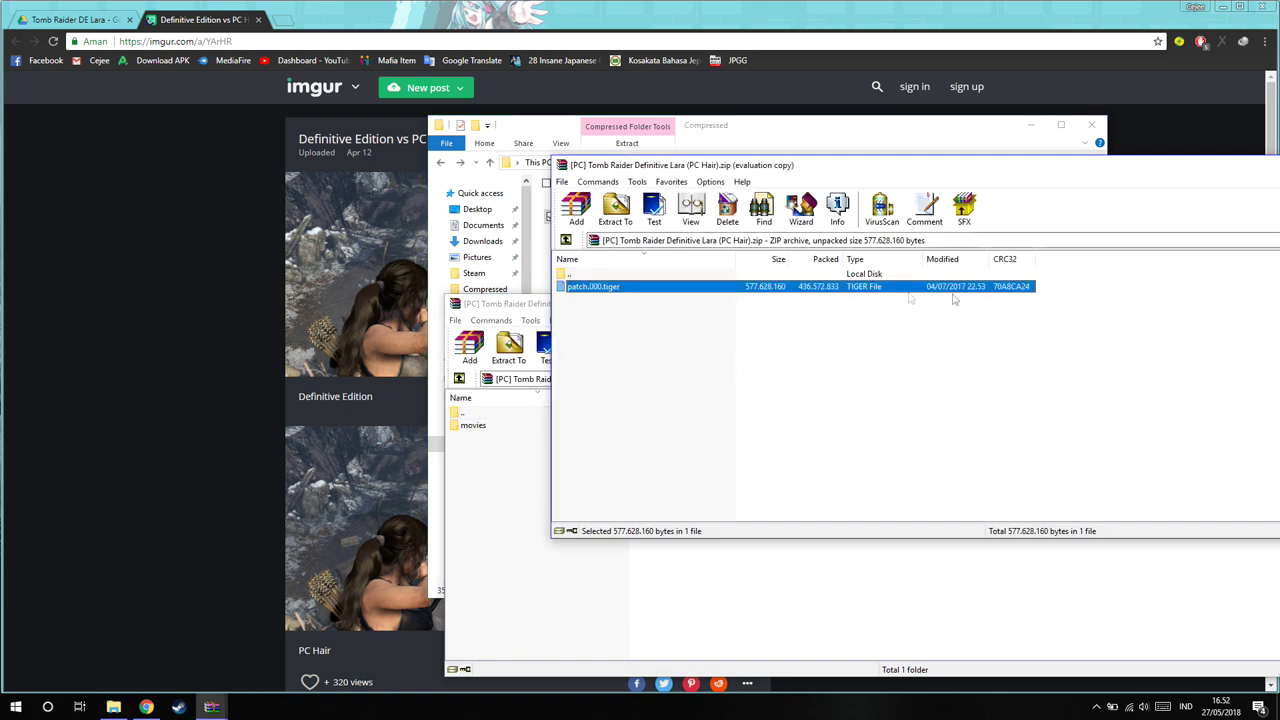
pyautogui.click(554, 128)
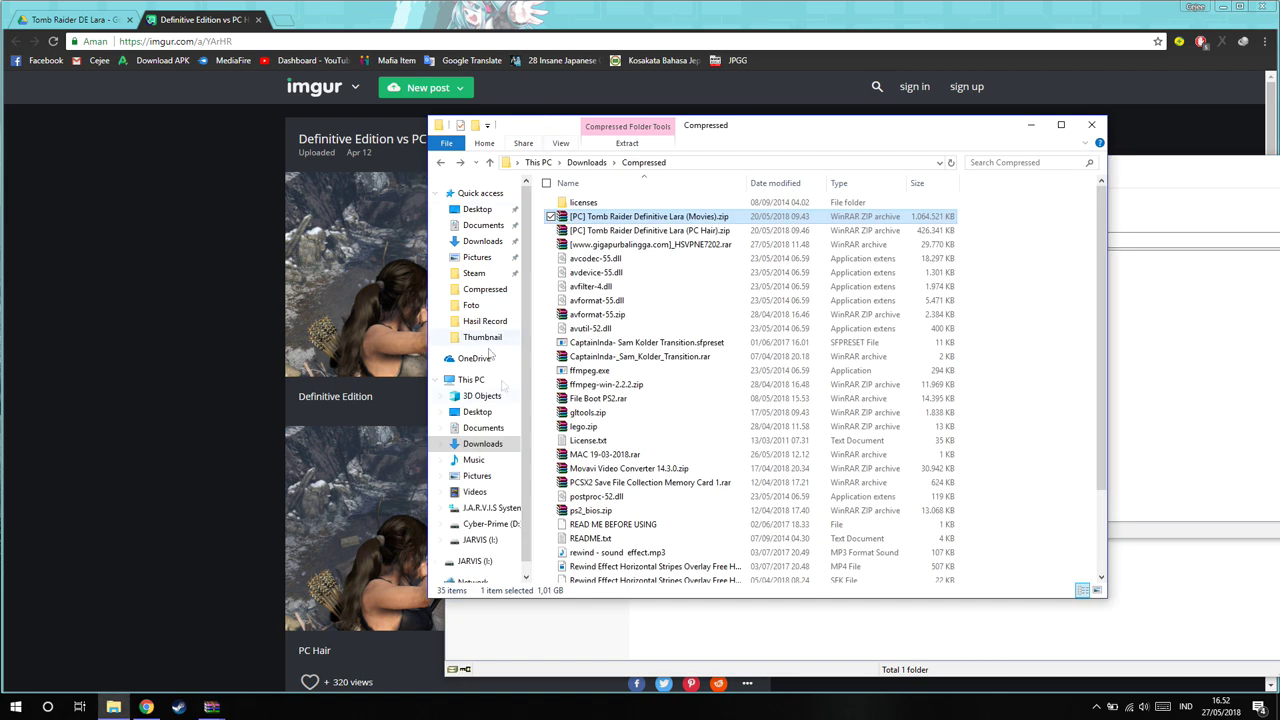
pyautogui.click(492, 523)
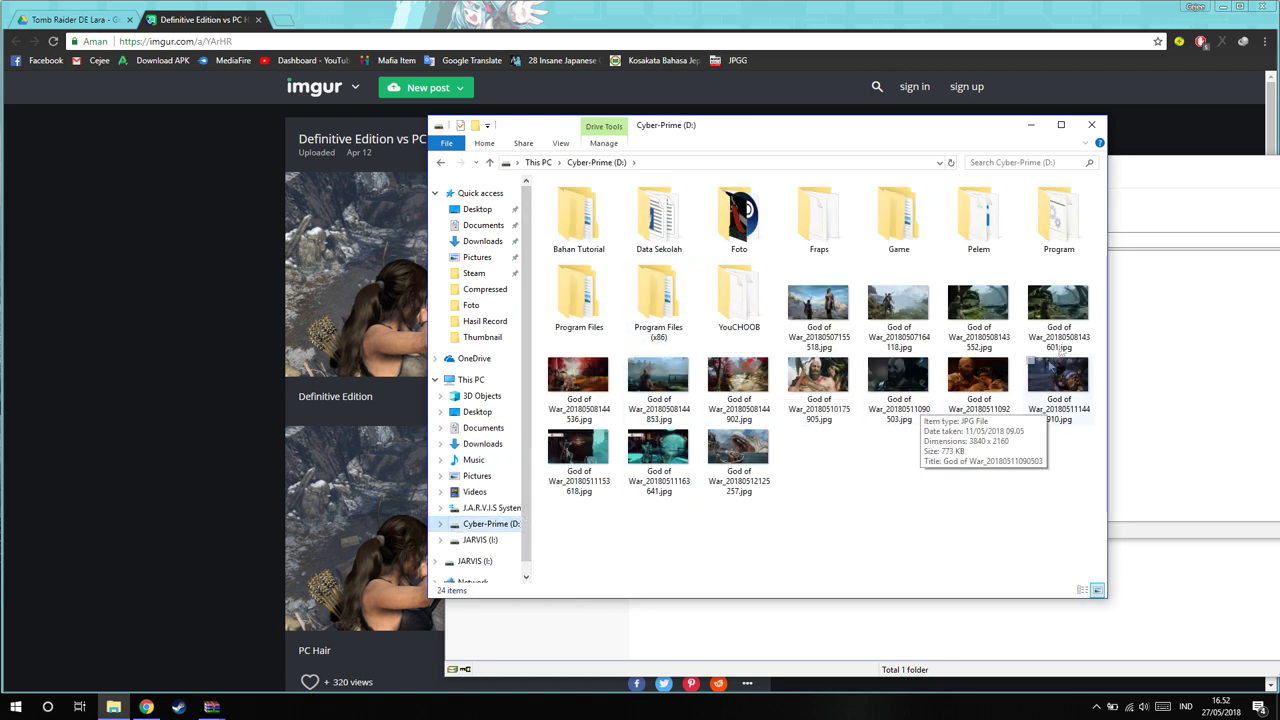
pyautogui.doubleClick(898, 215)
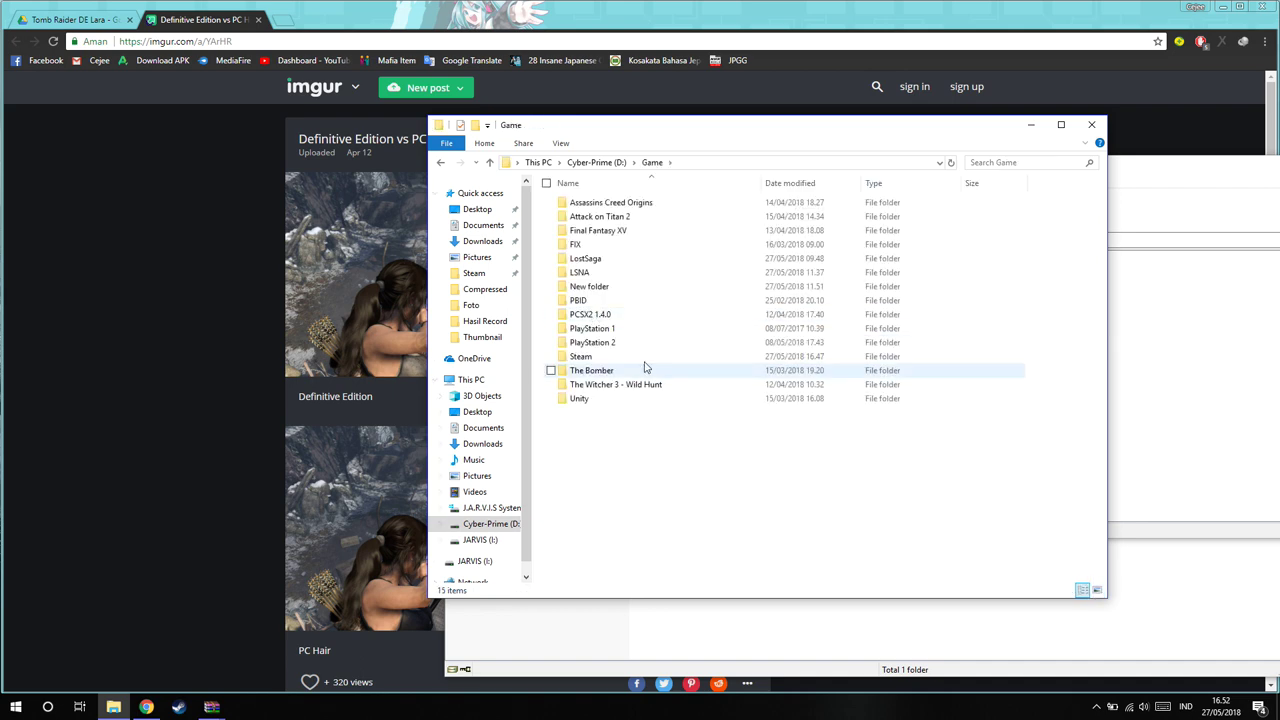
pyautogui.doubleClick(588, 357)
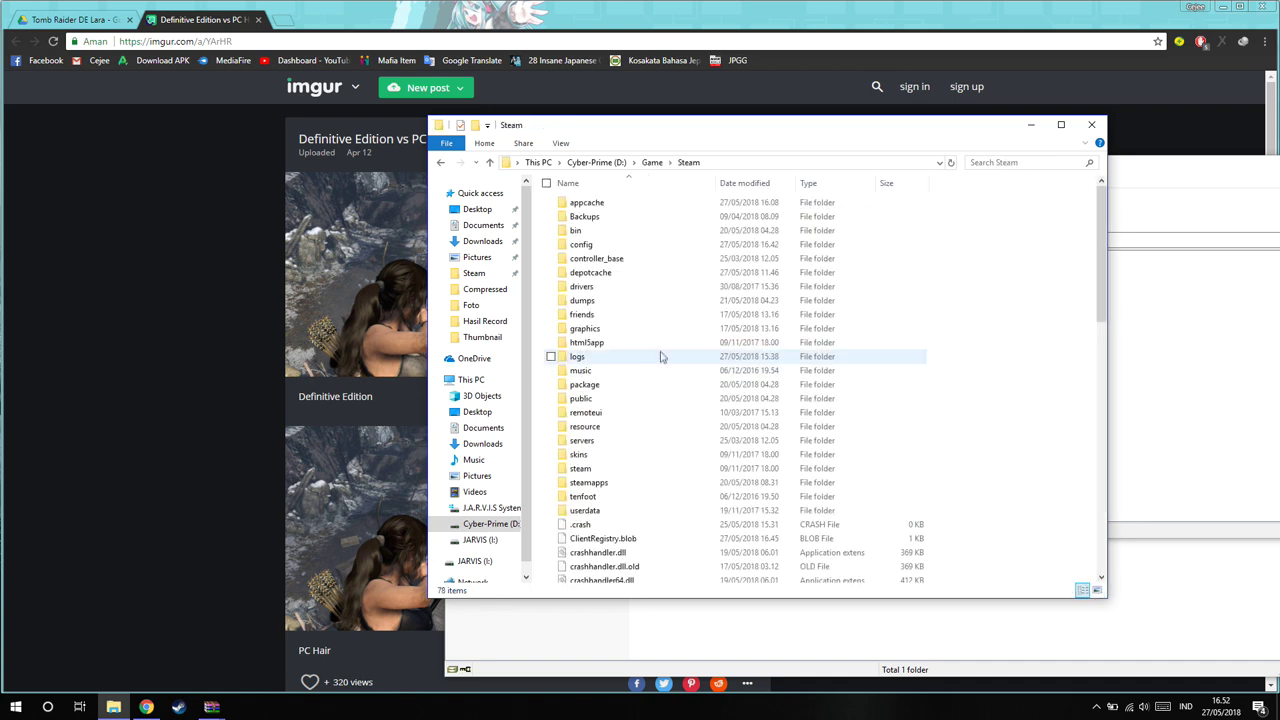
pyautogui.doubleClick(590, 483)
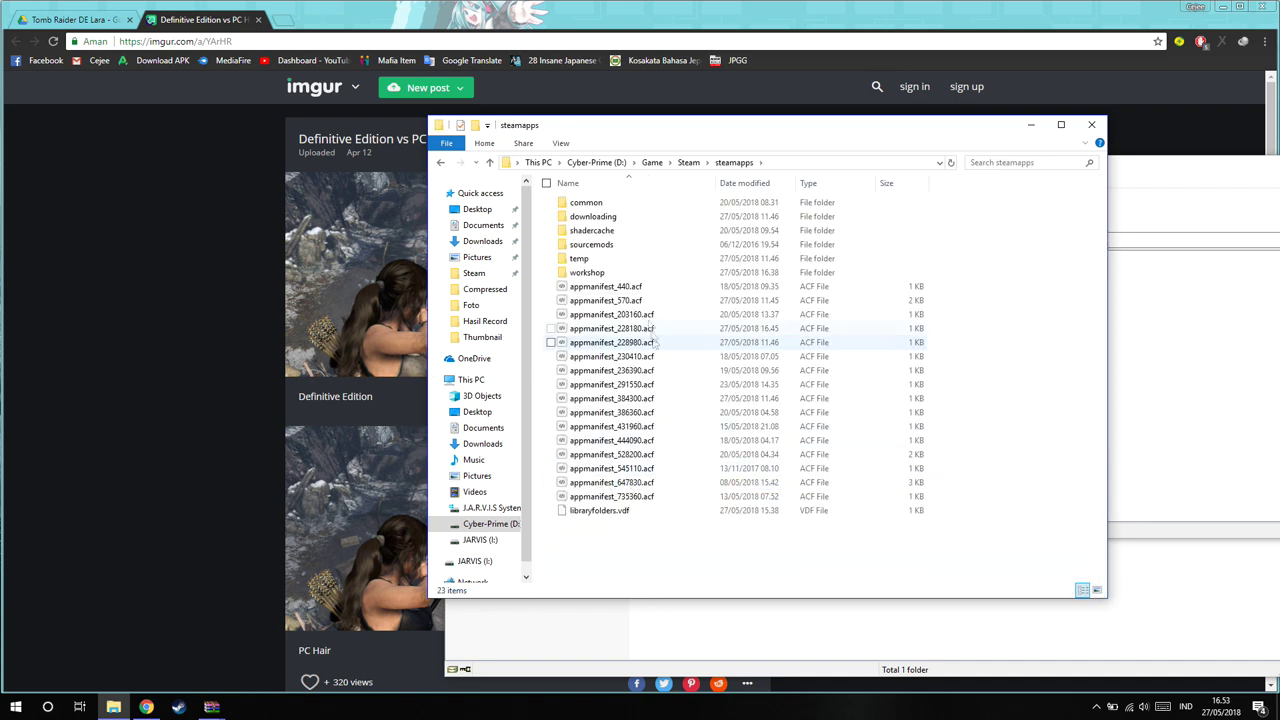
pyautogui.doubleClick(582, 202)
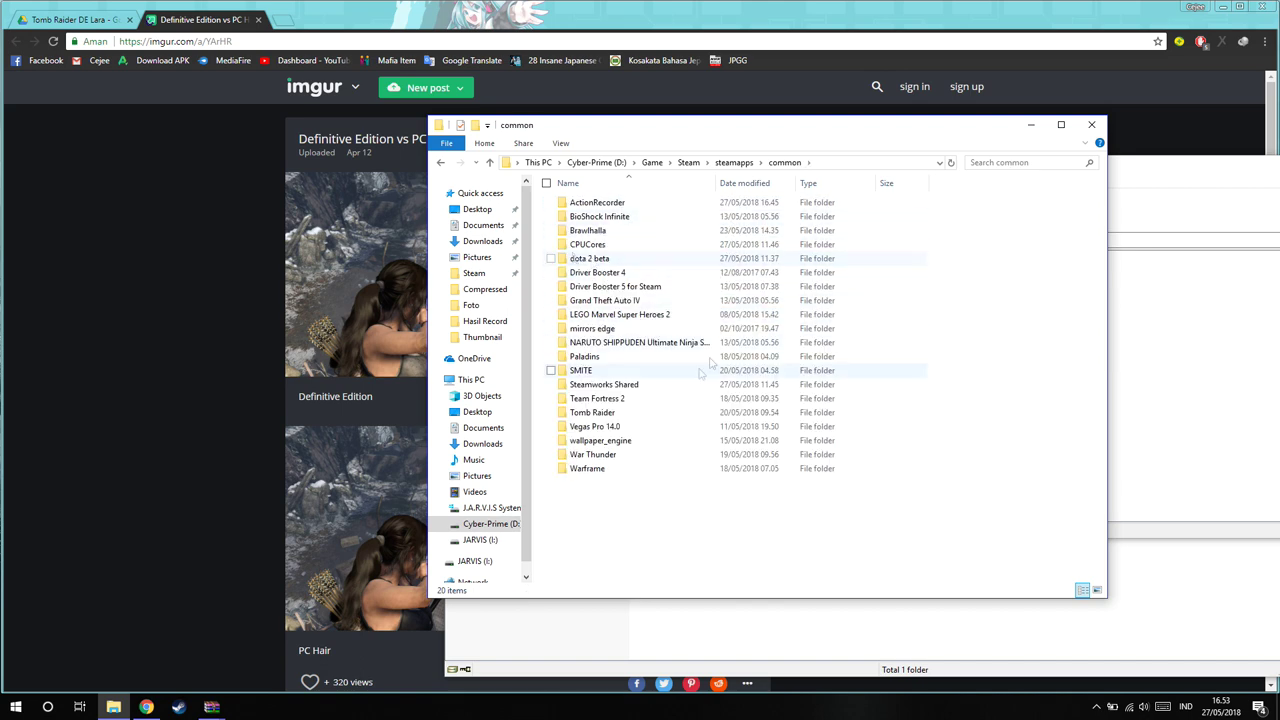
pyautogui.doubleClick(590, 413)
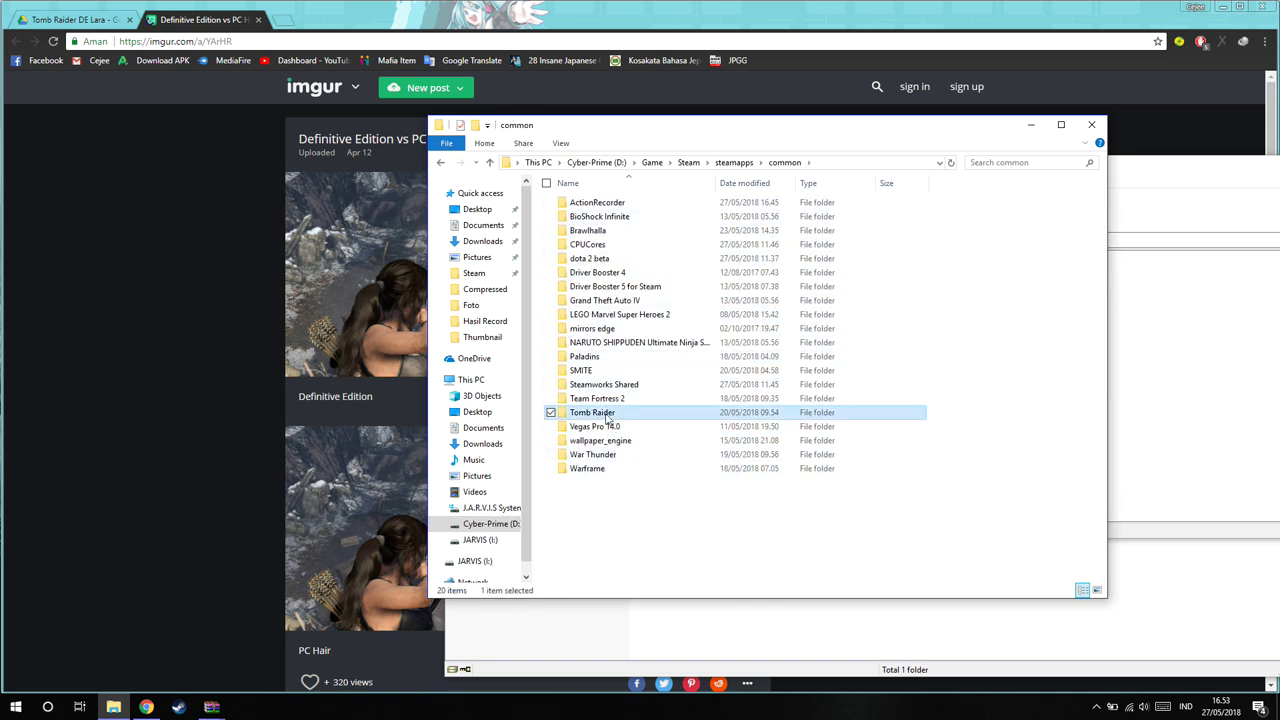
# Step: Extract the movies folder from the Movies archive into the Tomb Raider game folder, replacing the existing files
pyautogui.click(1191, 325)
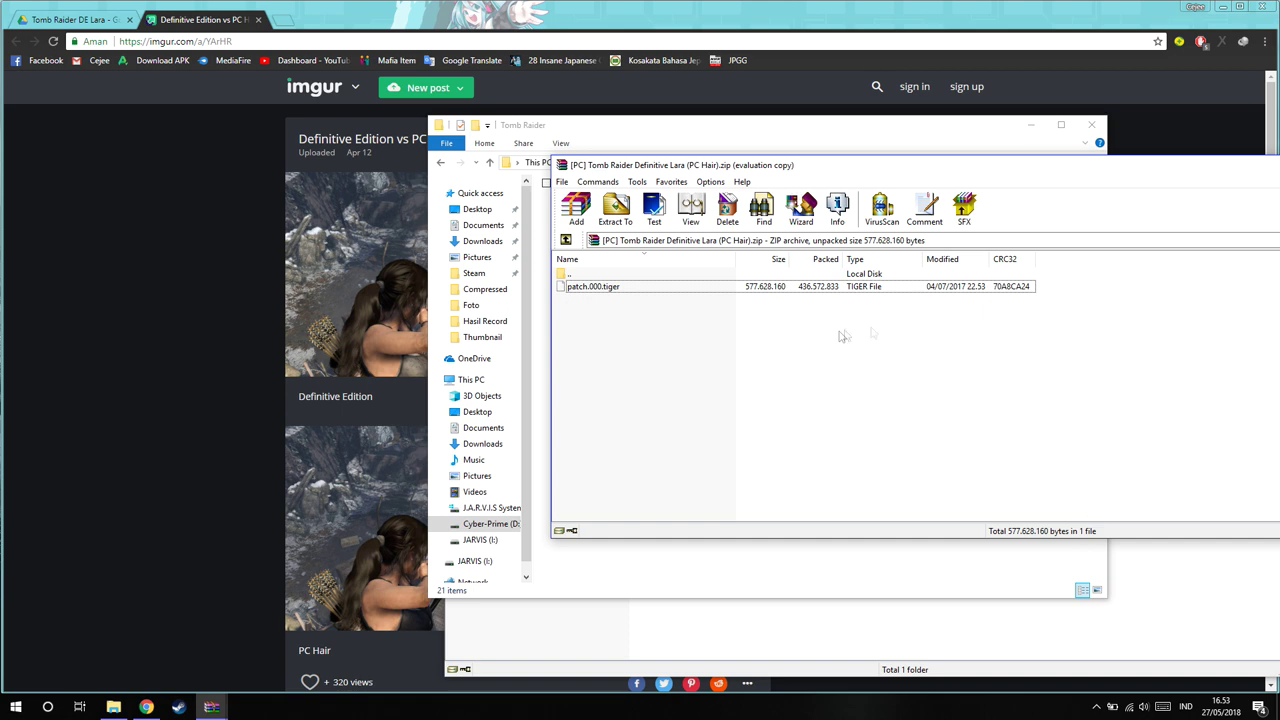
pyautogui.click(600, 428)
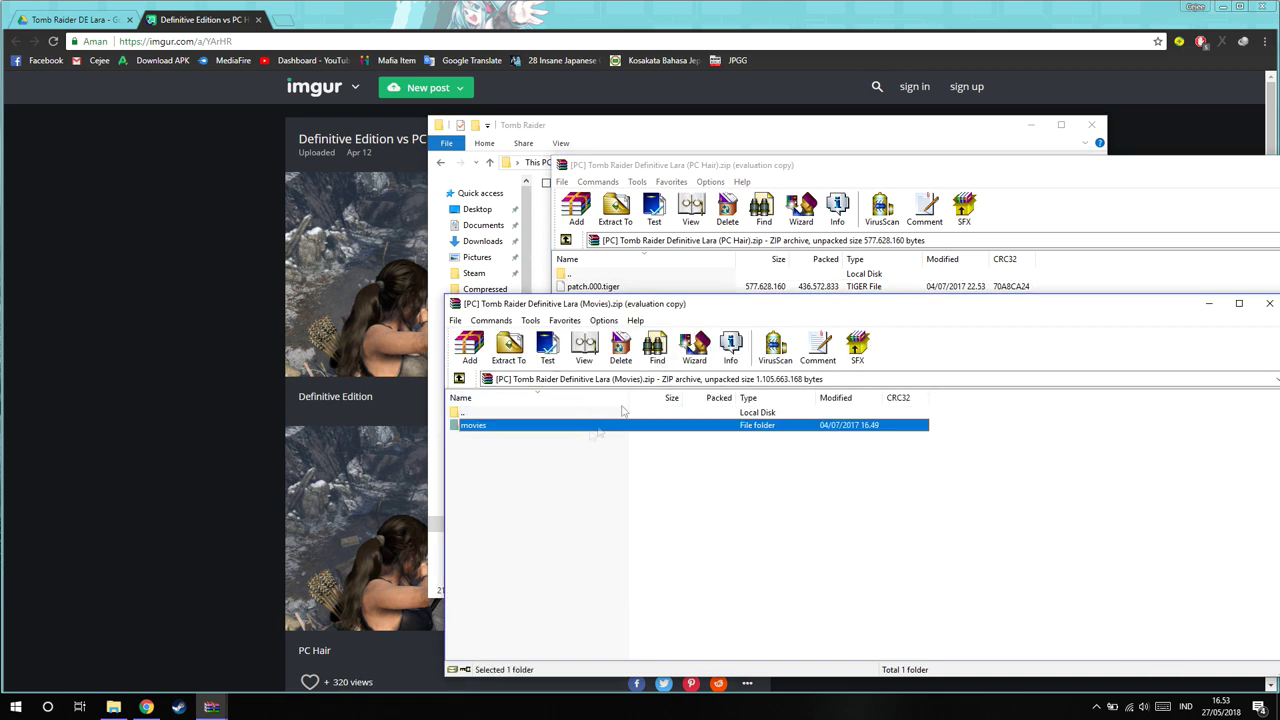
pyautogui.moveTo(745, 175); pyautogui.dragTo(980, 165)
pyautogui.click(591, 425)
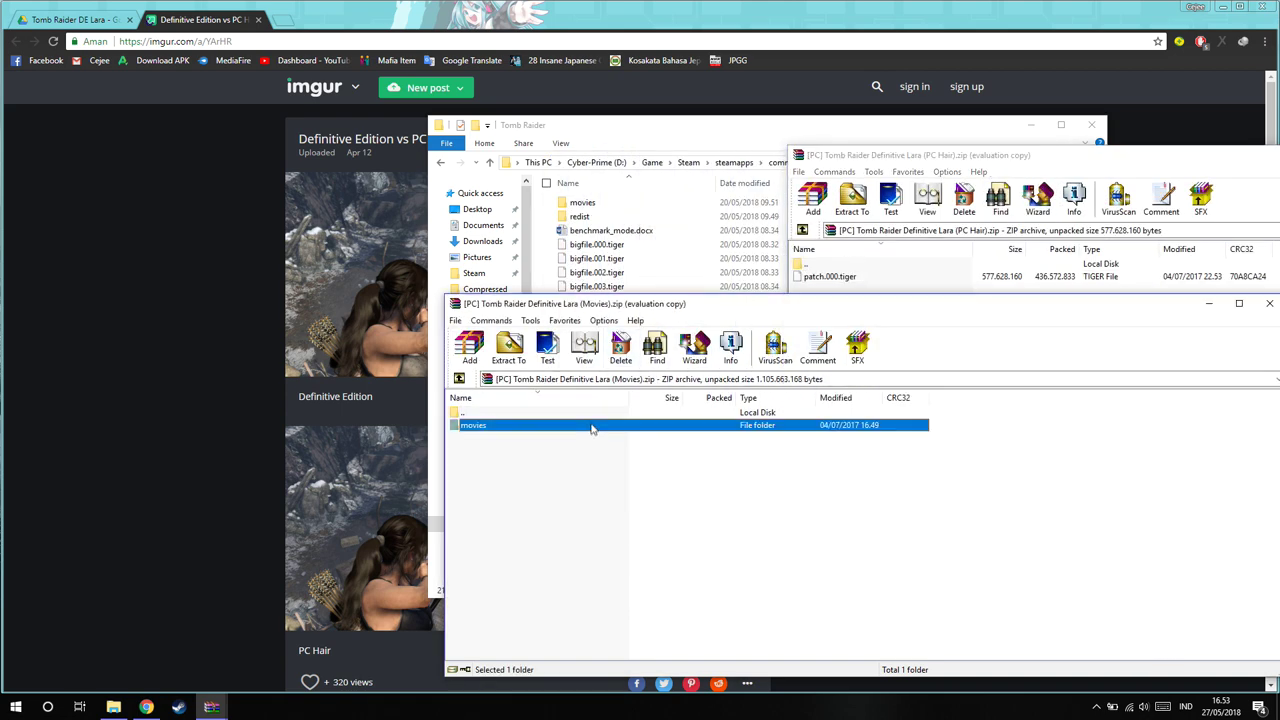
pyautogui.moveTo(691, 191); pyautogui.dragTo(693, 195)
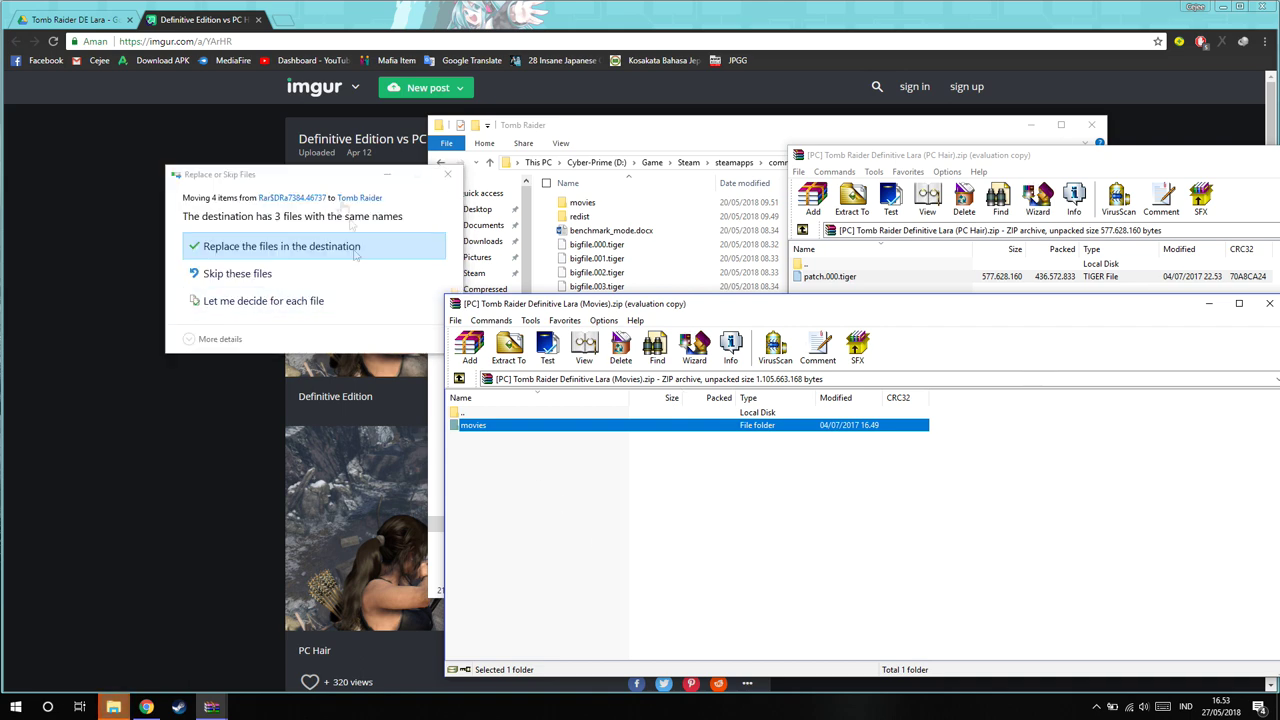
pyautogui.click(262, 250)
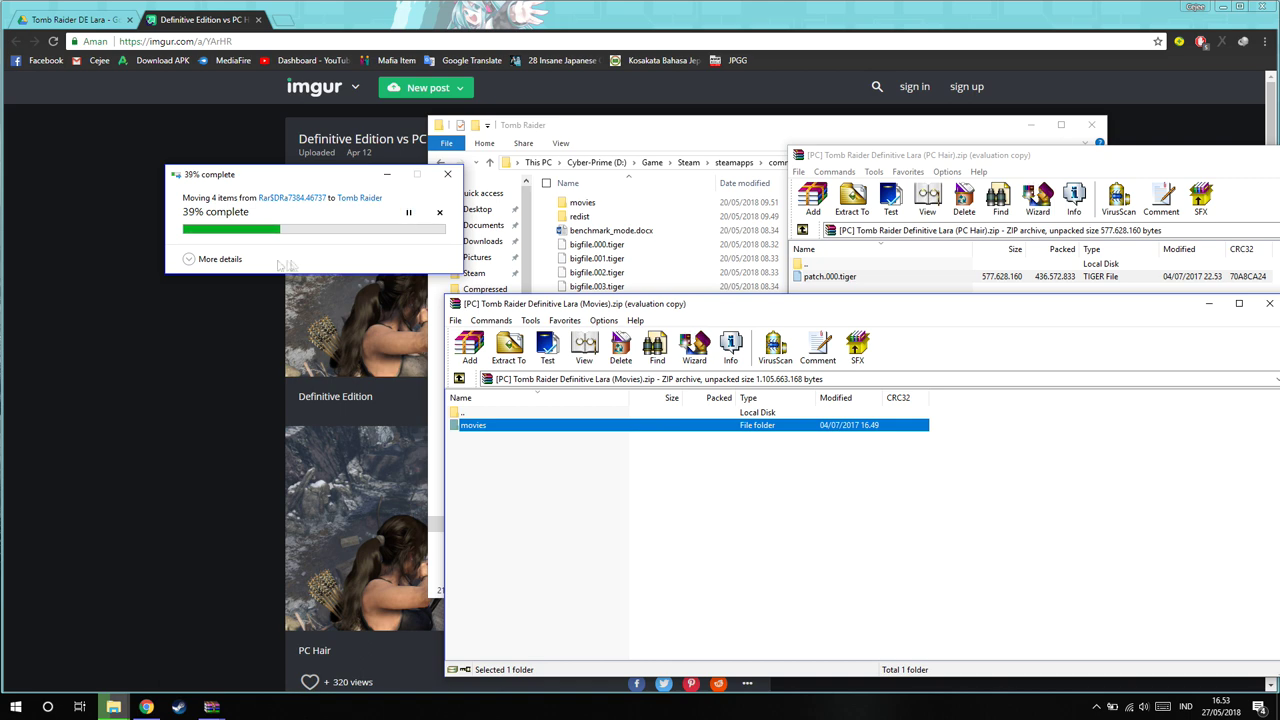
pyautogui.click(196, 259)
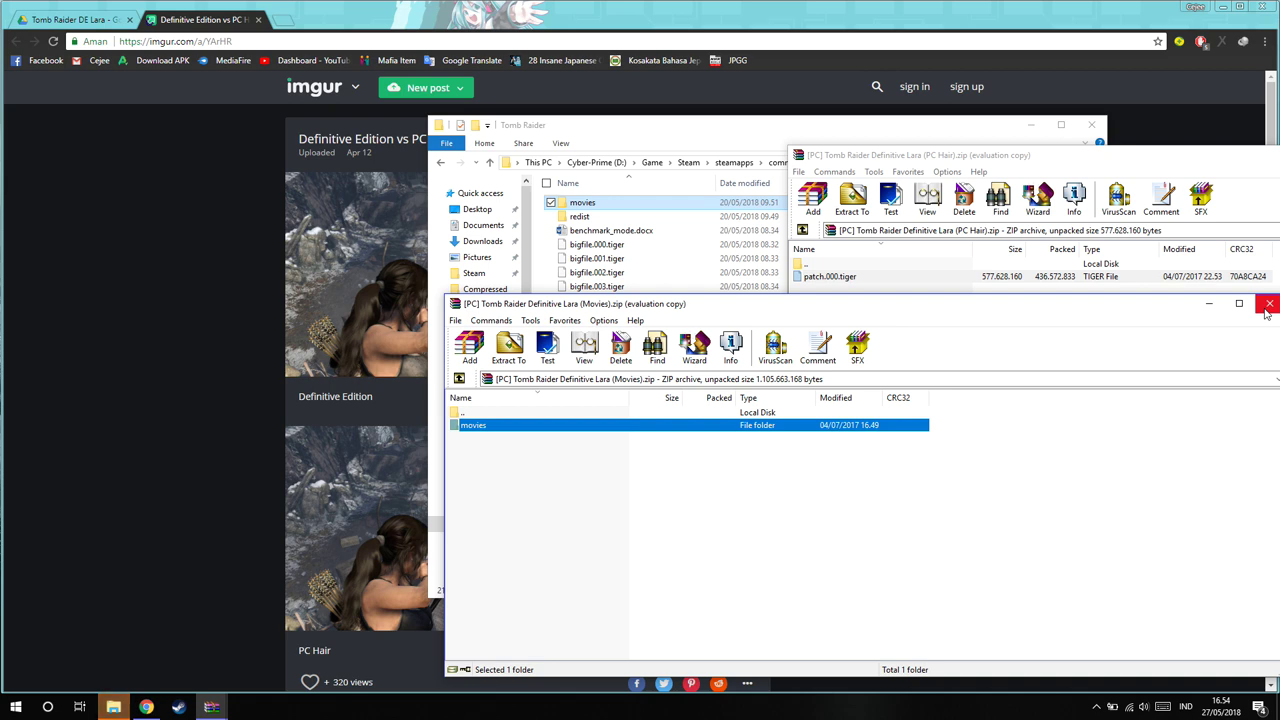
# Step: Close the Movies archive and extract patch.000.tiger from the PC Hair archive into the Tomb Raider folder, replacing the existing file
pyautogui.click(1268, 307)
pyautogui.moveTo(882, 280); pyautogui.dragTo(672, 540)
pyautogui.moveTo(955, 540); pyautogui.dragTo(956, 541)
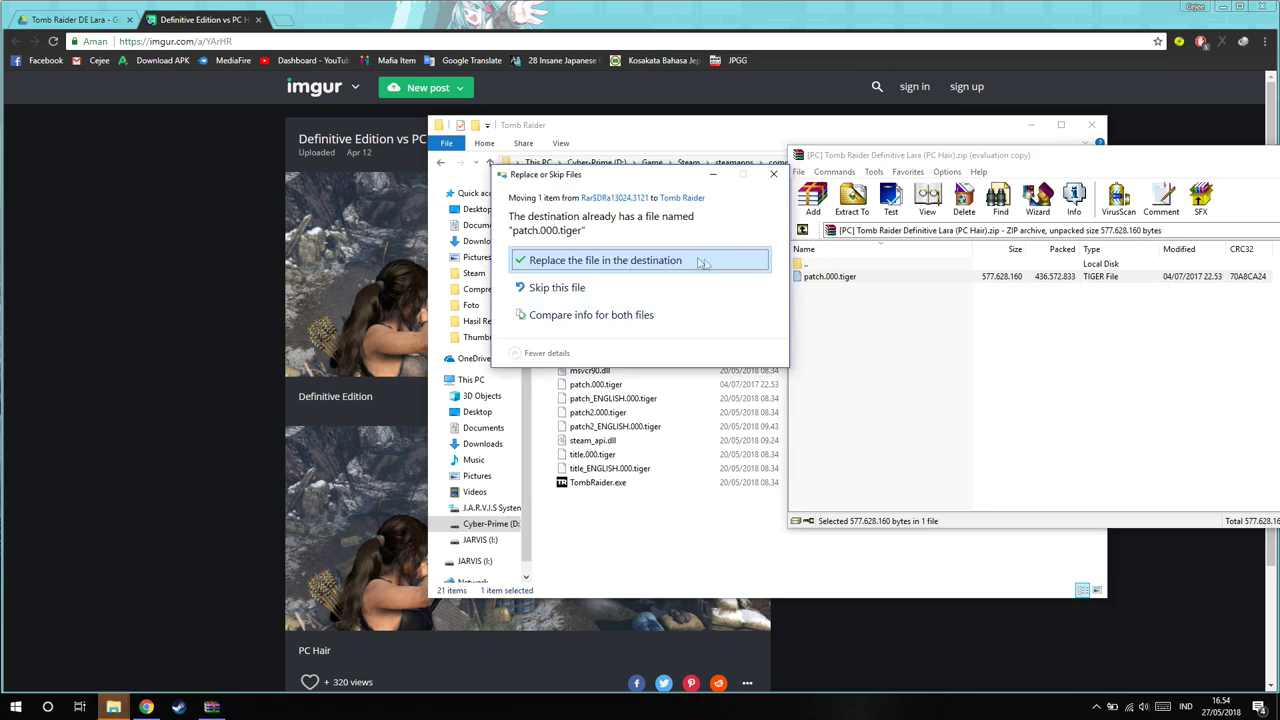
pyautogui.click(704, 266)
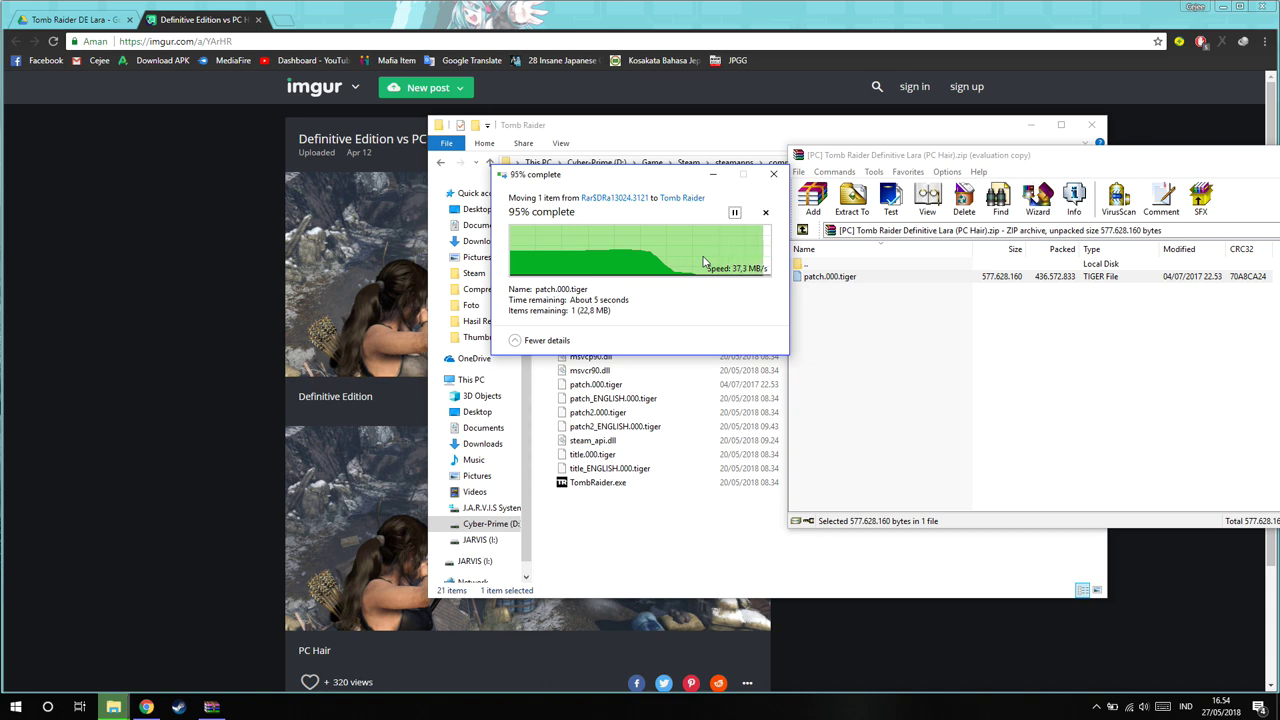
pyautogui.hotkey('alt', 'F4')
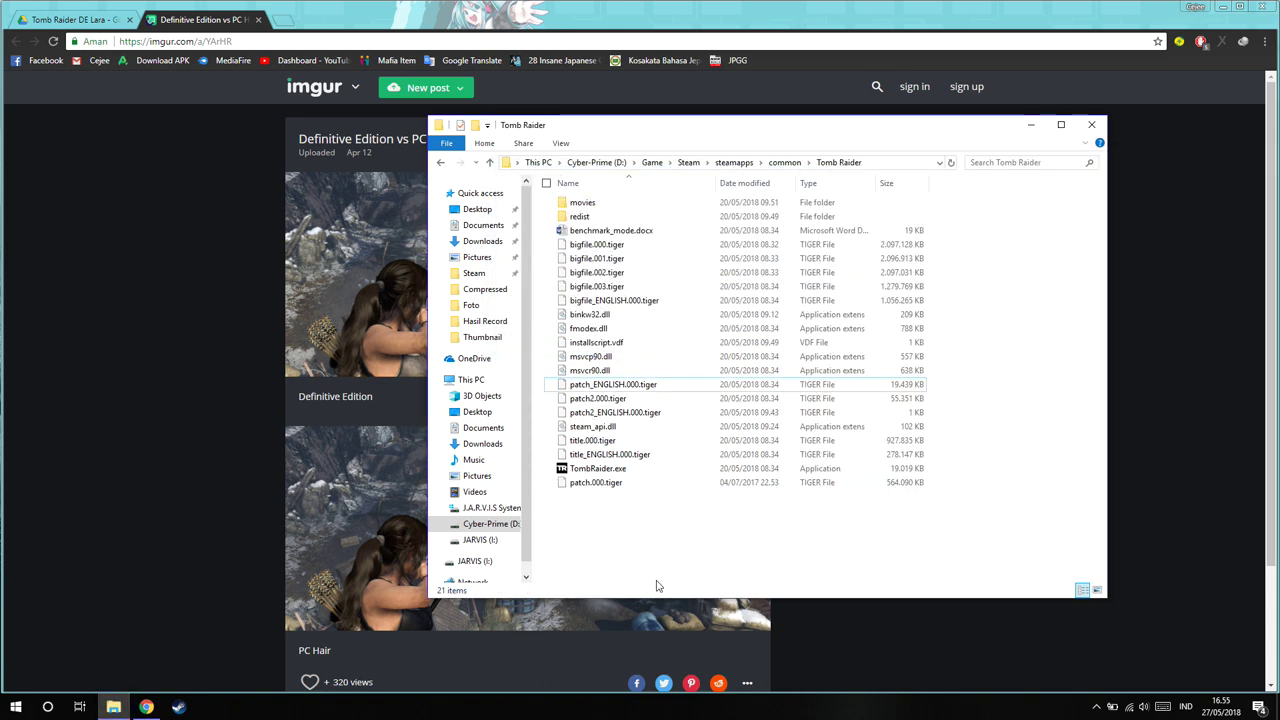